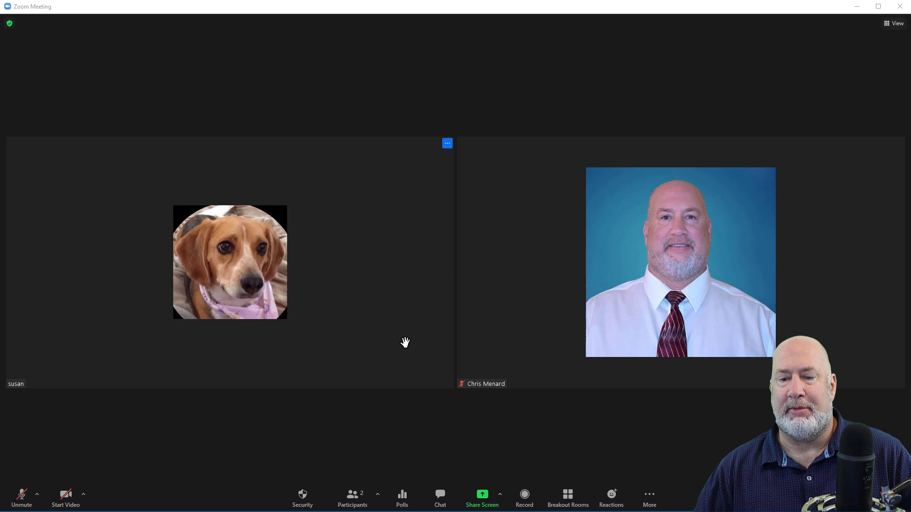
- Share the Book1 Excel window and the Document1 Word window together in the meeting
{"action": "left_click", "coordinate": [483, 503]}
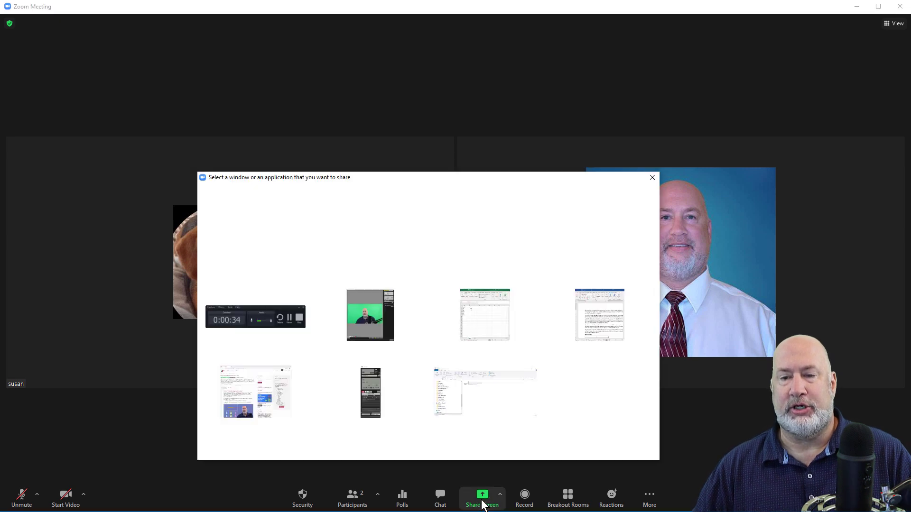
{"action": "left_click_drag", "start_coordinate": [453, 181], "coordinate": [449, 73]}
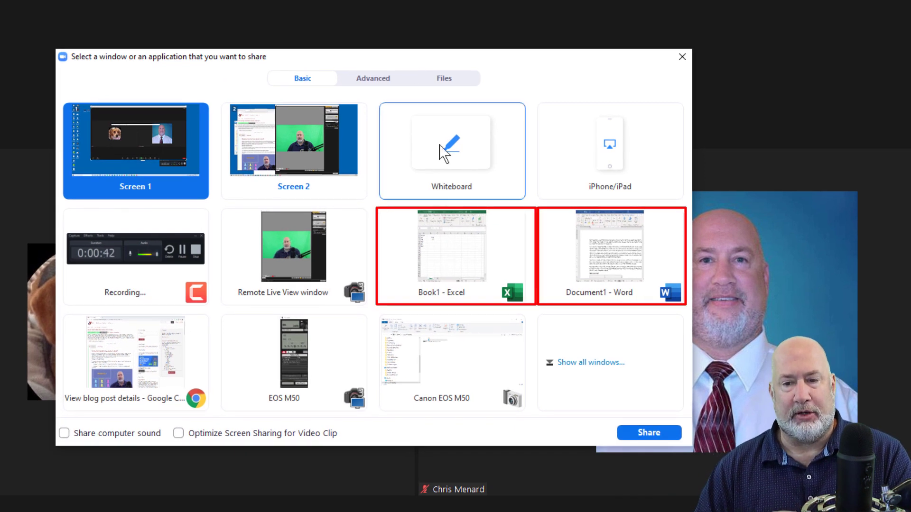
{"action": "left_click", "coordinate": [454, 251]}
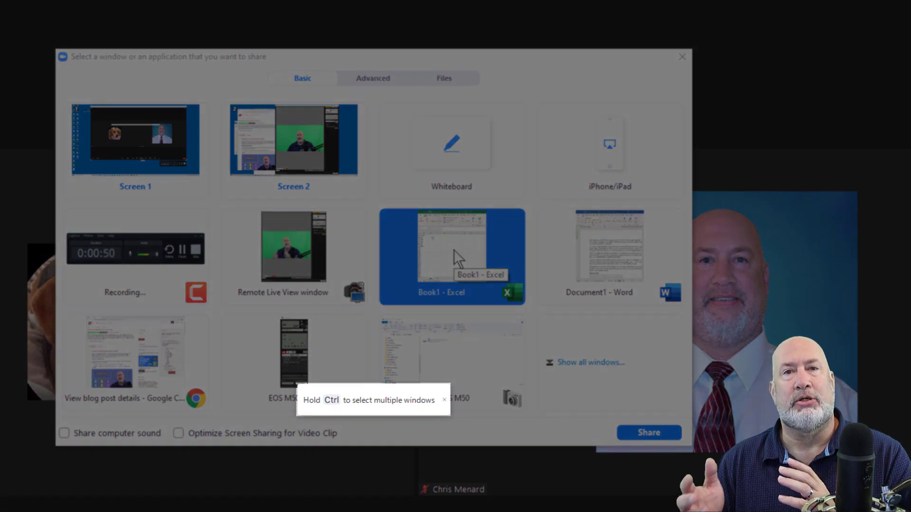
{"action": "key", "text": "ctrl"}
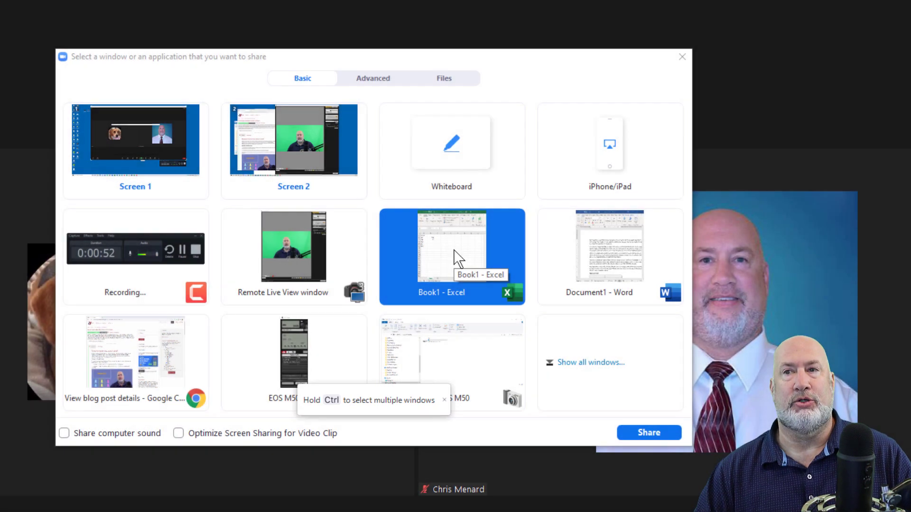
{"action": "left_click", "coordinate": [612, 264], "text": "ctrl"}
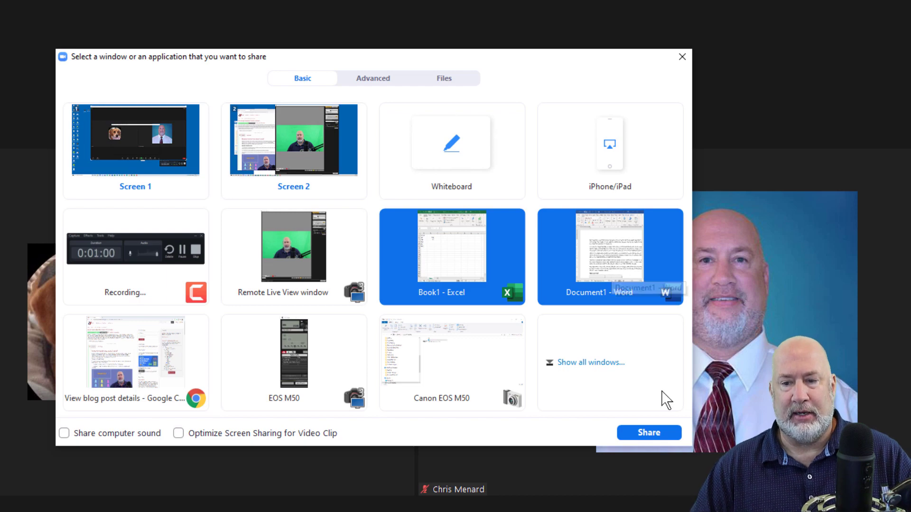
{"action": "left_click", "coordinate": [656, 435]}
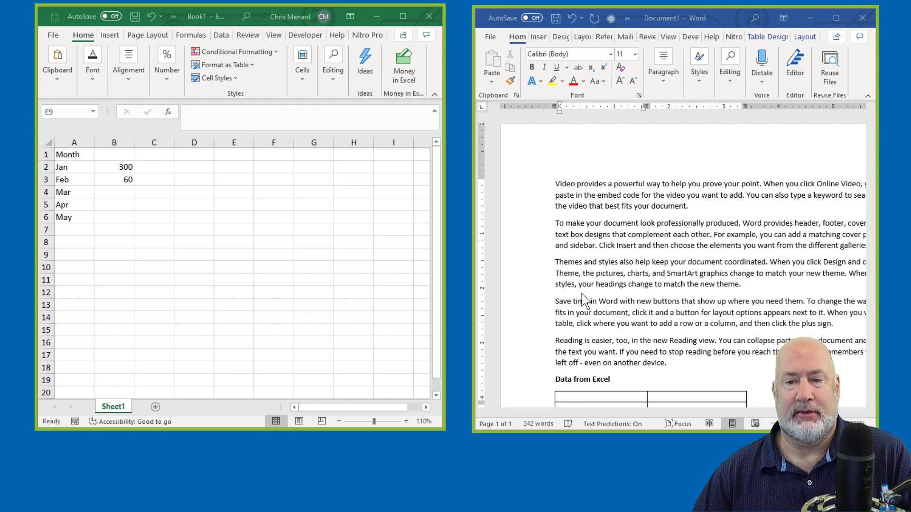
- Copy the January value from cell B2 of the Excel sheet
{"action": "scroll", "coordinate": [585, 301], "scroll_direction": "down", "scroll_amount": 3}
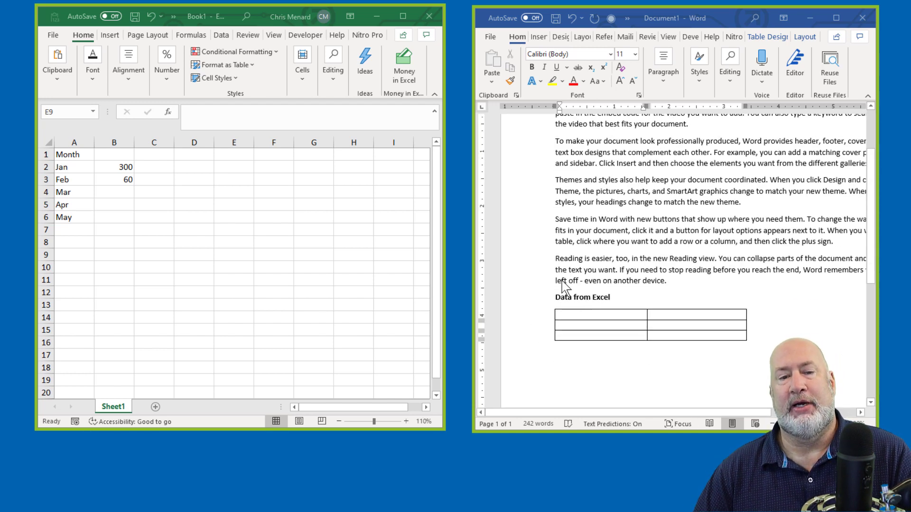
{"action": "left_click", "coordinate": [112, 167]}
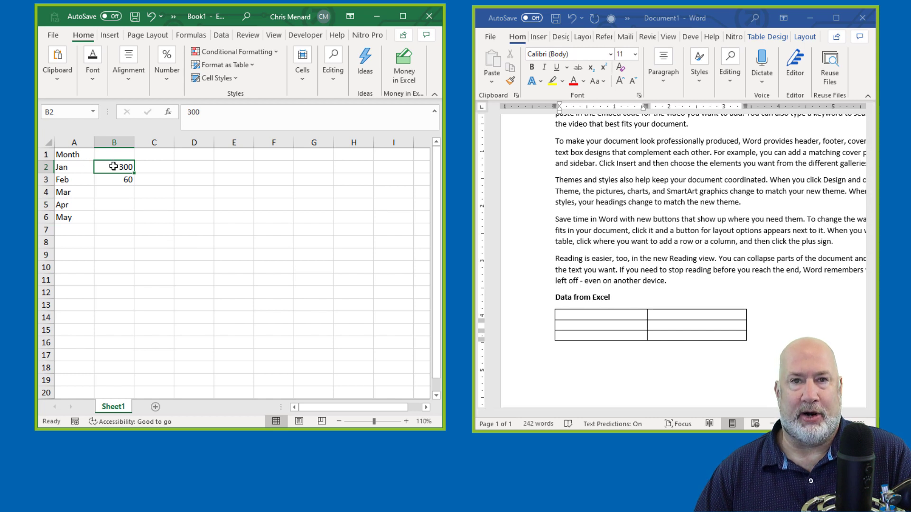
{"action": "right_click", "coordinate": [115, 168]}
{"action": "left_click", "coordinate": [141, 192]}
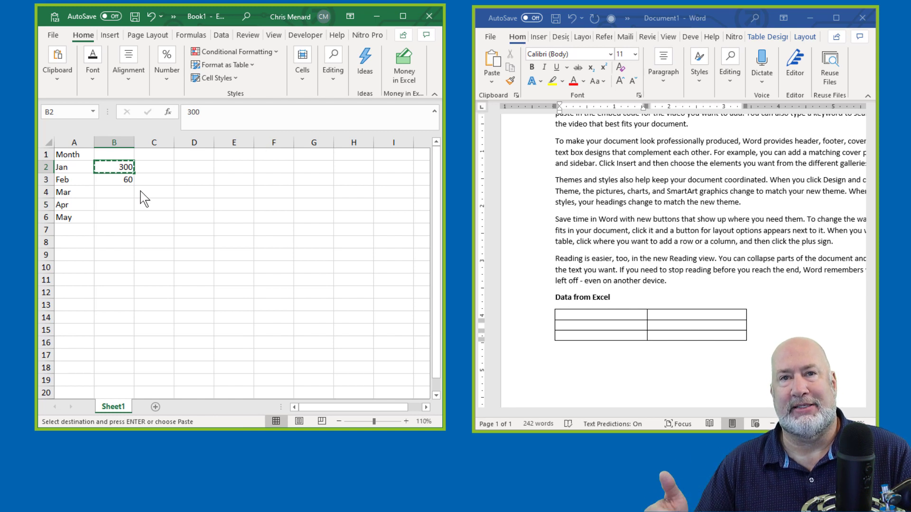
- In the Word table under Data from Excel, enter the headings Month and Total and the row label Jan
{"action": "left_click", "coordinate": [577, 315]}
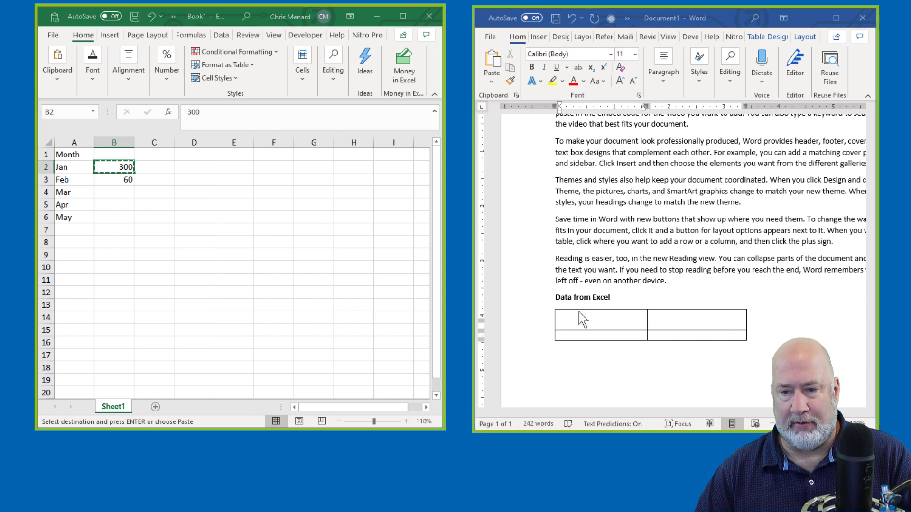
{"action": "type", "text": "Mon"}
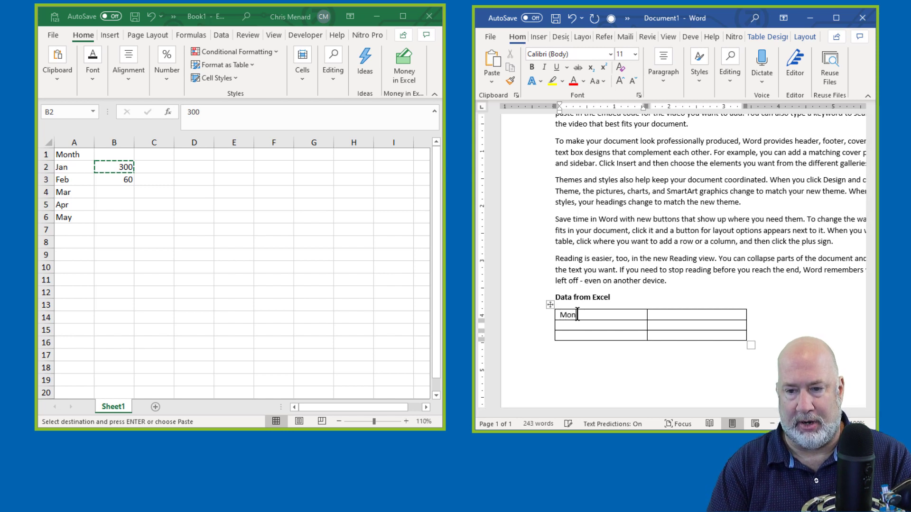
{"action": "type", "text": "th"}
{"action": "key", "text": "Tab"}
{"action": "type", "text": "Total"}
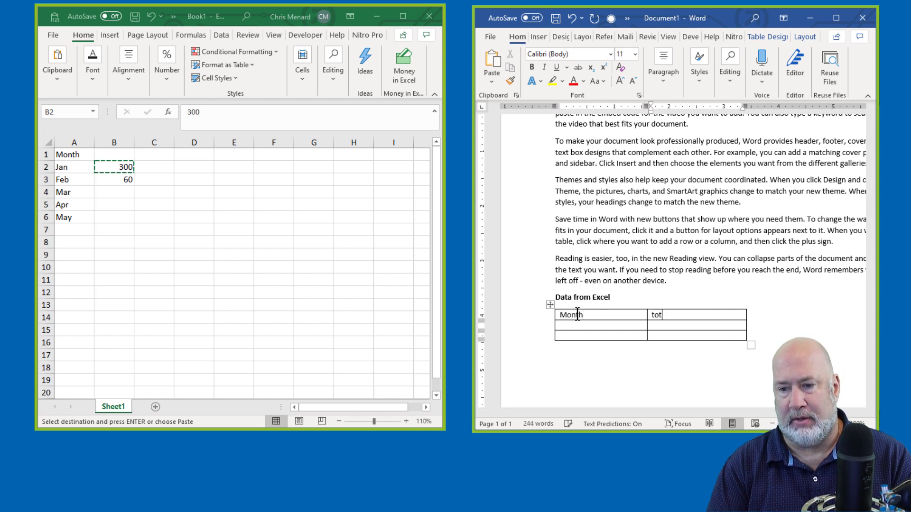
{"action": "key", "text": "Tab"}
{"action": "type", "text": "Jan"}
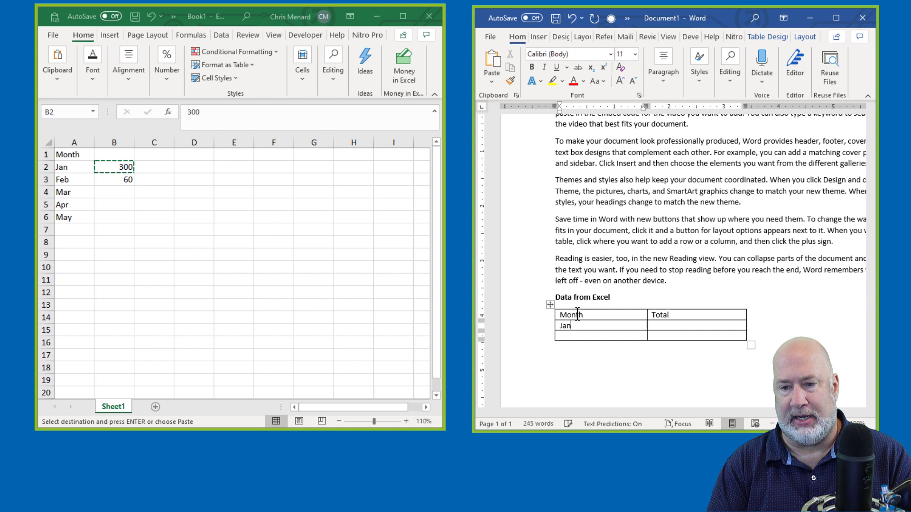
- Paste the copied value beside Jan as a link that keeps source formatting, and remove the blank line above it
{"action": "key", "text": "Tab"}
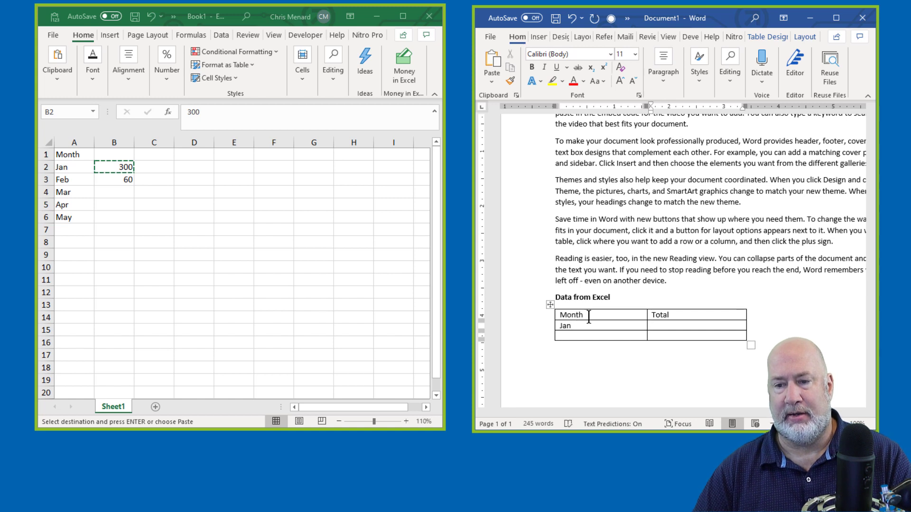
{"action": "right_click", "coordinate": [658, 328]}
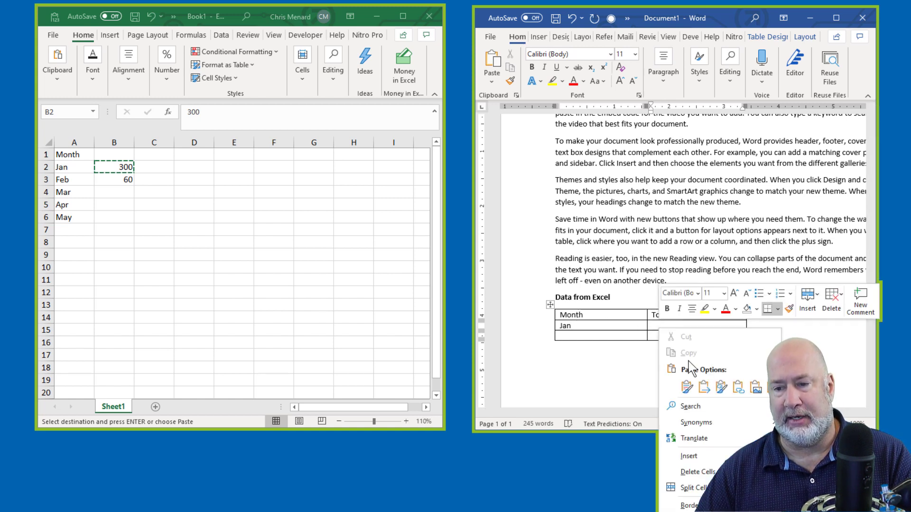
{"action": "left_click", "coordinate": [722, 387]}
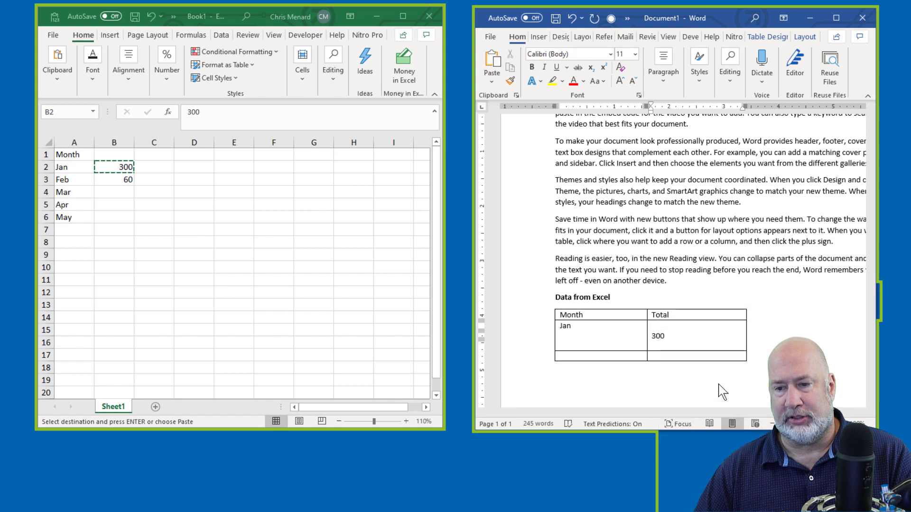
{"action": "key", "text": "Up"}
{"action": "key", "text": "Up"}
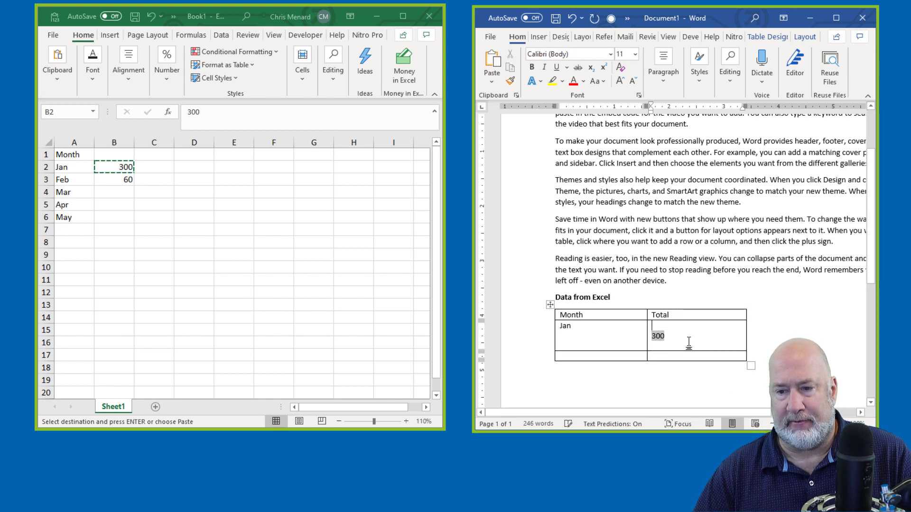
{"action": "key", "text": "Delete"}
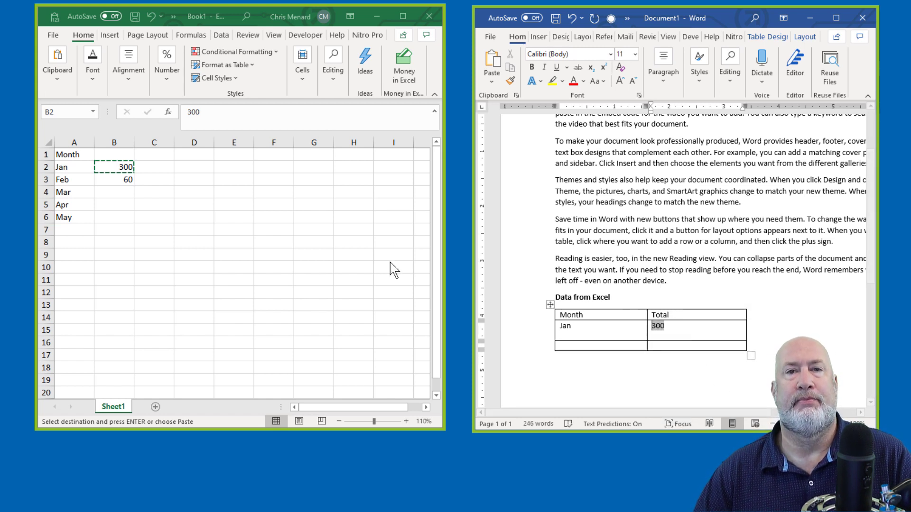
- Switch to Excel, set January's value in cell B2 to 475, and return to the linked cell in the Word table
{"action": "key", "text": "alt+Tab"}
{"action": "key", "text": "Escape"}
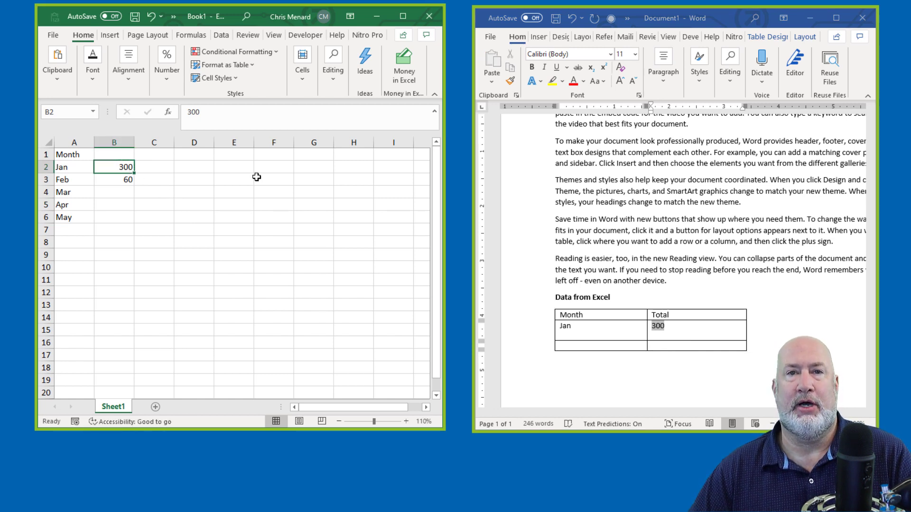
{"action": "type", "text": "475"}
{"action": "key", "text": "Return"}
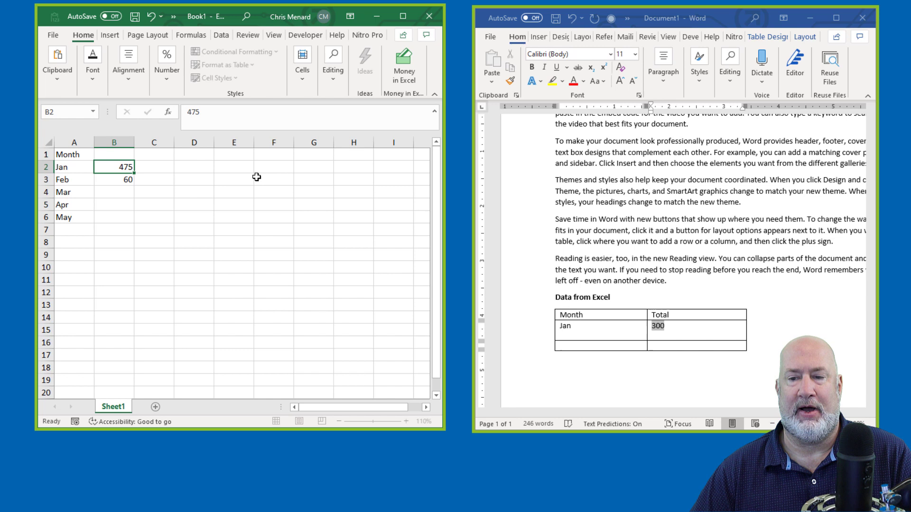
{"action": "left_click", "coordinate": [693, 341]}
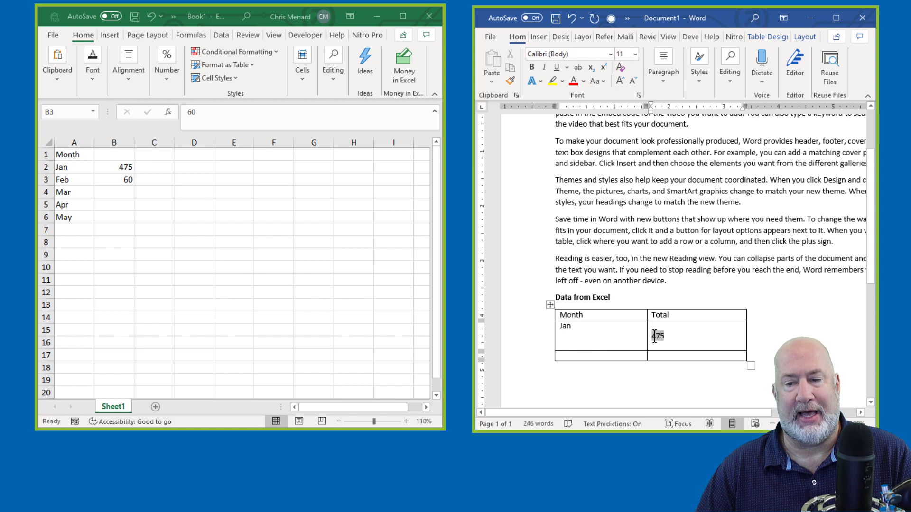
- Set January's value in cell B2 of the Excel sheet to 1
{"action": "left_click", "coordinate": [122, 177]}
{"action": "key", "text": "F2"}
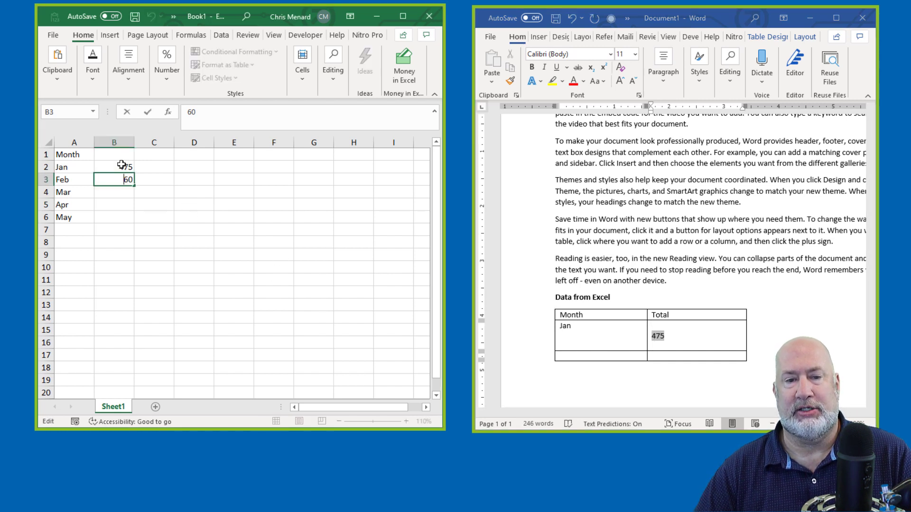
{"action": "left_click", "coordinate": [121, 165]}
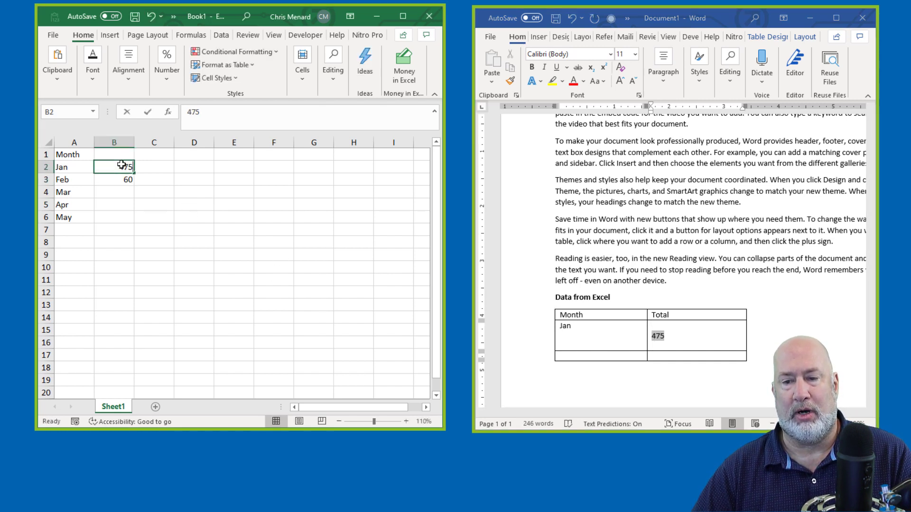
{"action": "type", "text": "1"}
{"action": "key", "text": "Return"}
- Set January's value in cell B2 of the Excel sheet to 2000
{"action": "left_click", "coordinate": [125, 170]}
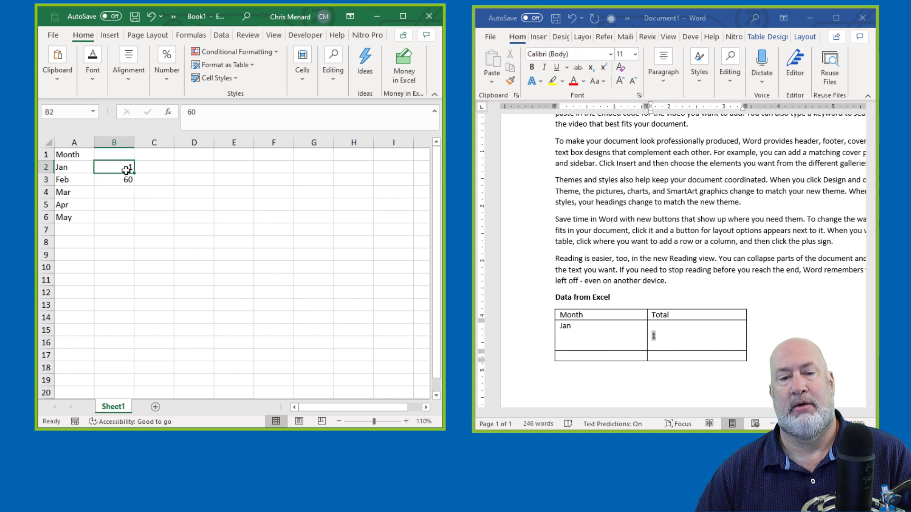
{"action": "type", "text": "2000"}
{"action": "key", "text": "Return"}
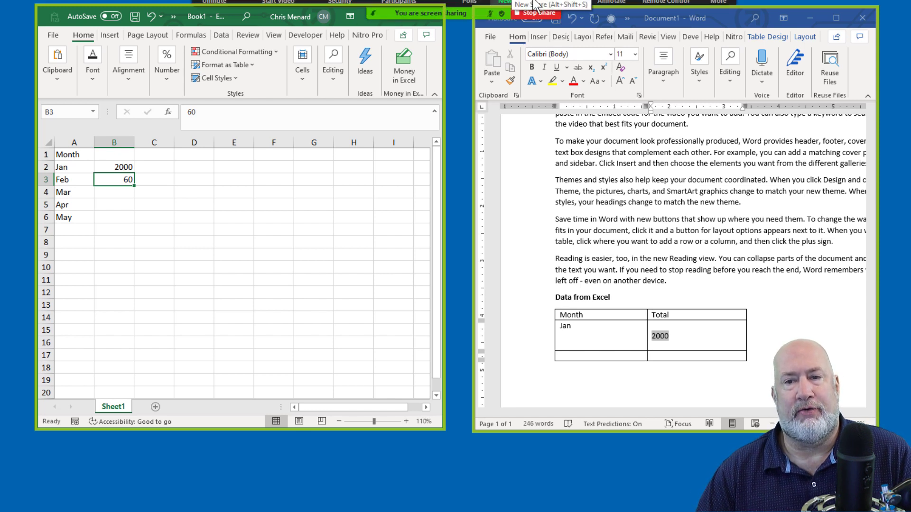
- Stop the screen share and open the meeting's security options
{"action": "left_click", "coordinate": [536, 18]}
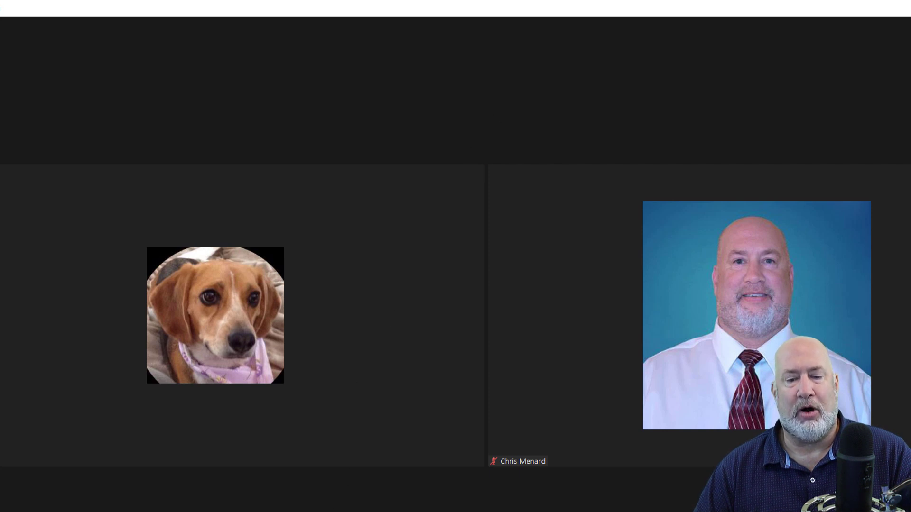
{"action": "left_click", "coordinate": [301, 511]}
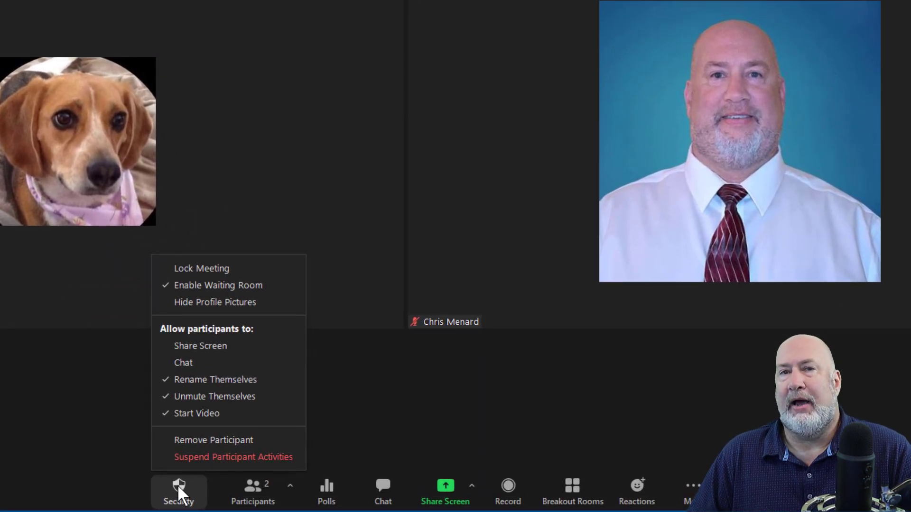